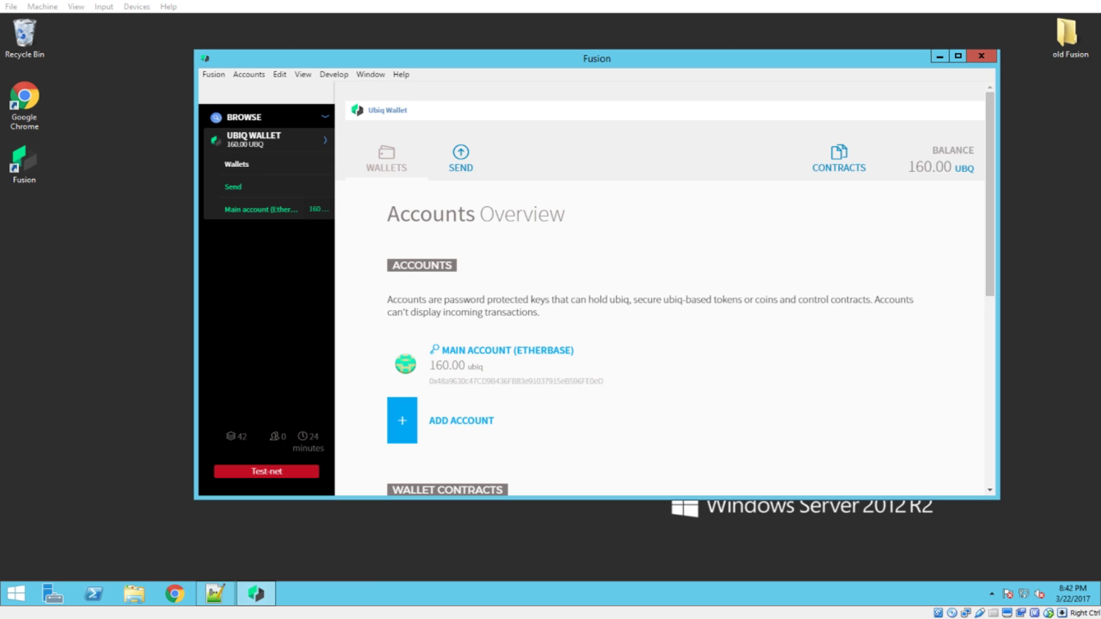
Open the Main account (Etherbase) page showing its 160.00 UBQ balance
click(256, 209)
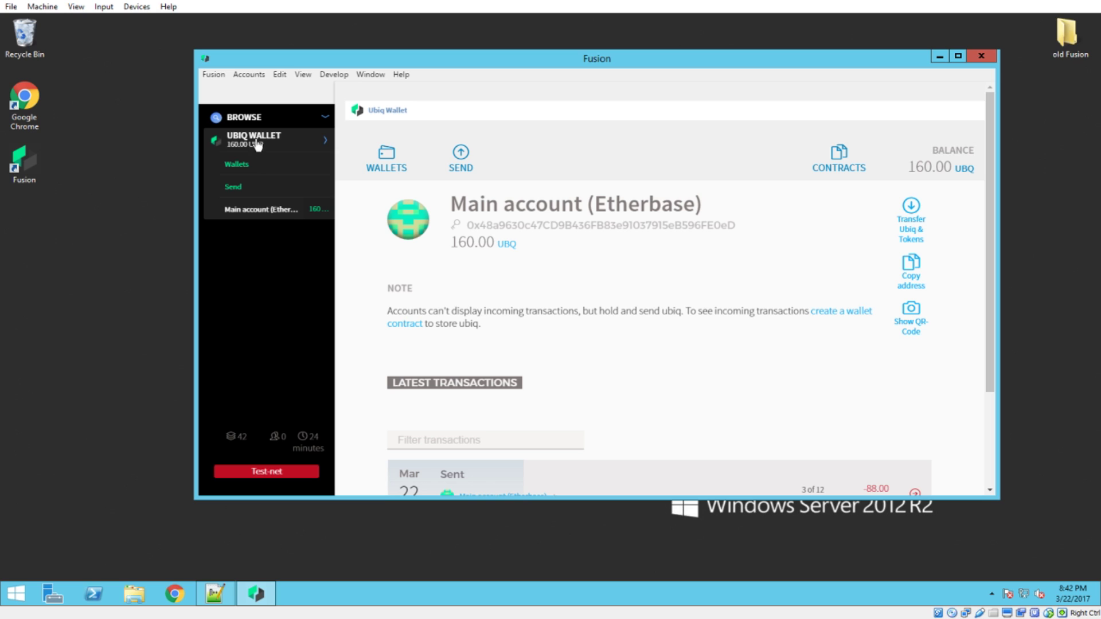
click(324, 116)
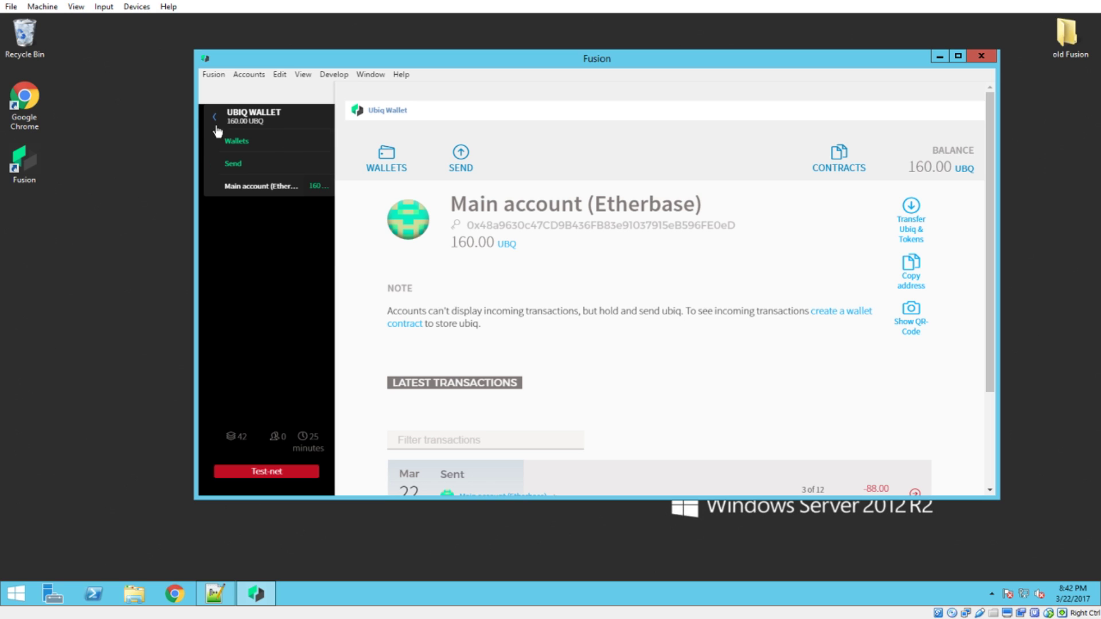
click(325, 121)
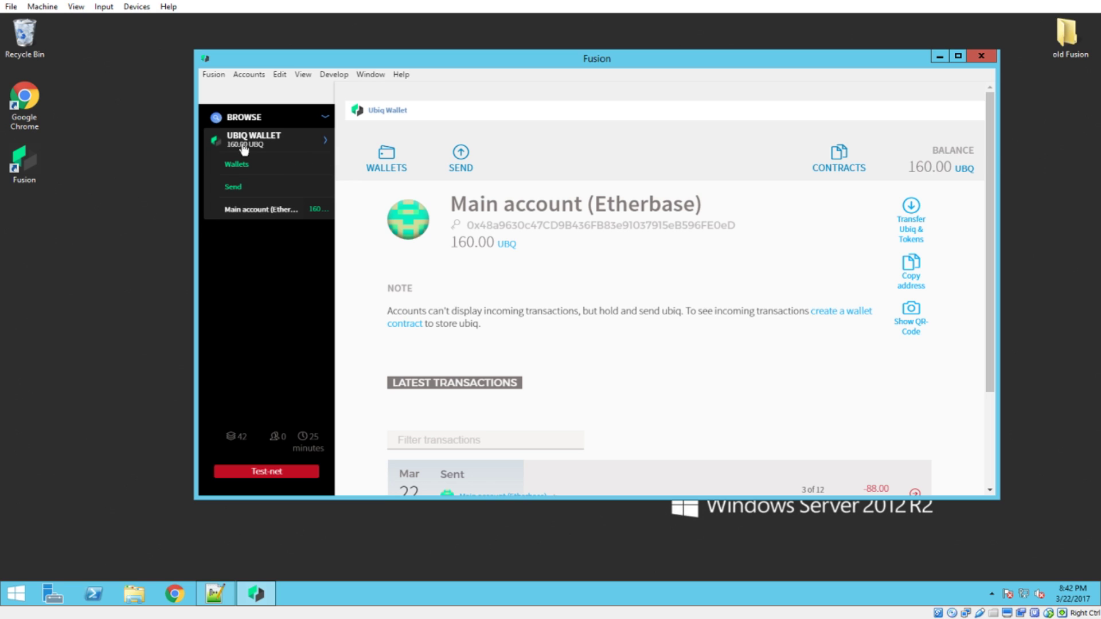
click(313, 122)
click(324, 122)
click(319, 120)
click(324, 117)
Create a new account from Accounts > New account, entering and repeating its password
click(256, 77)
click(274, 92)
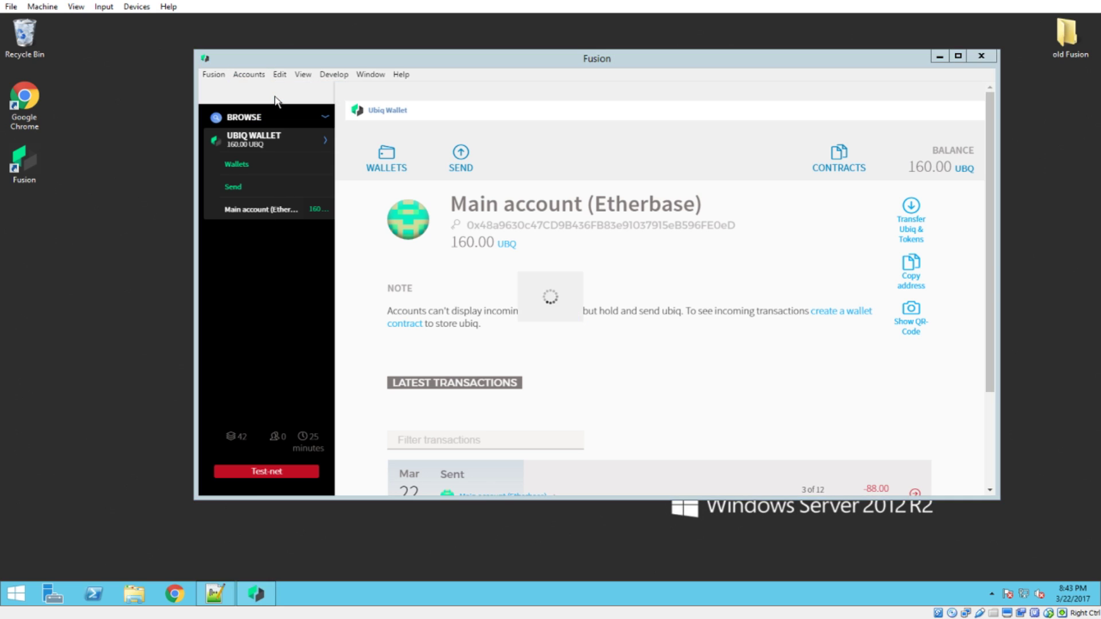
text(password)
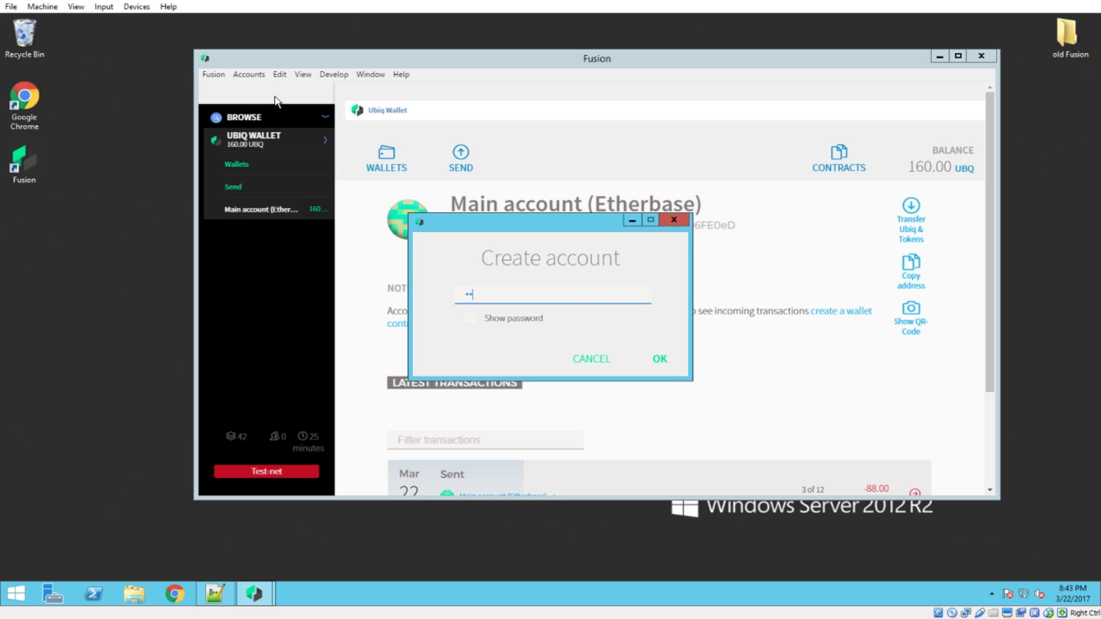
key(Return)
text(password)
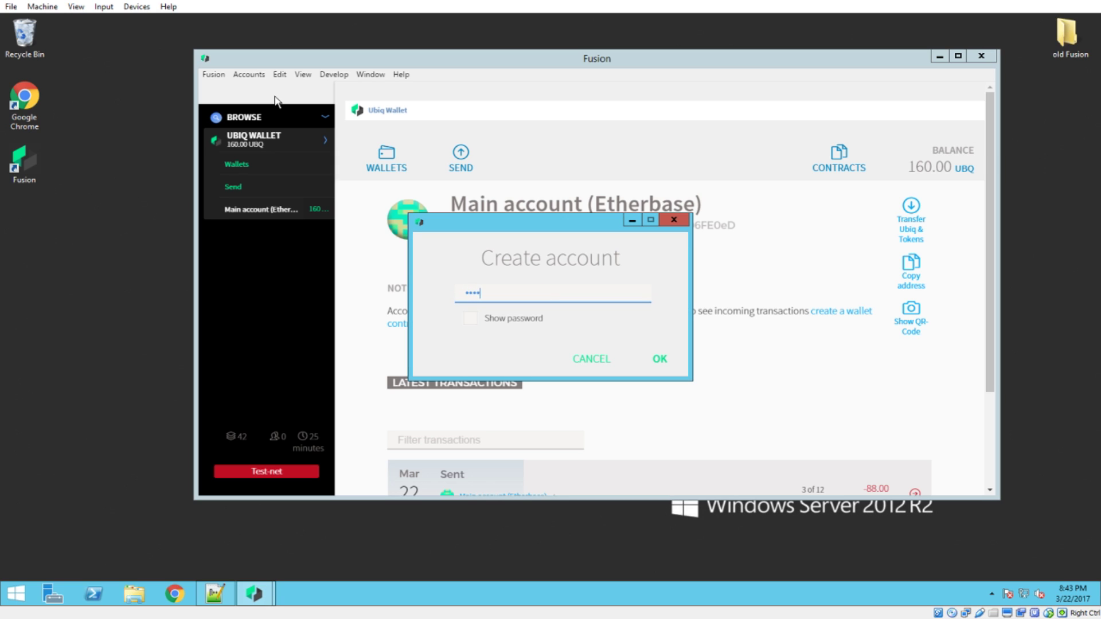
key(Return)
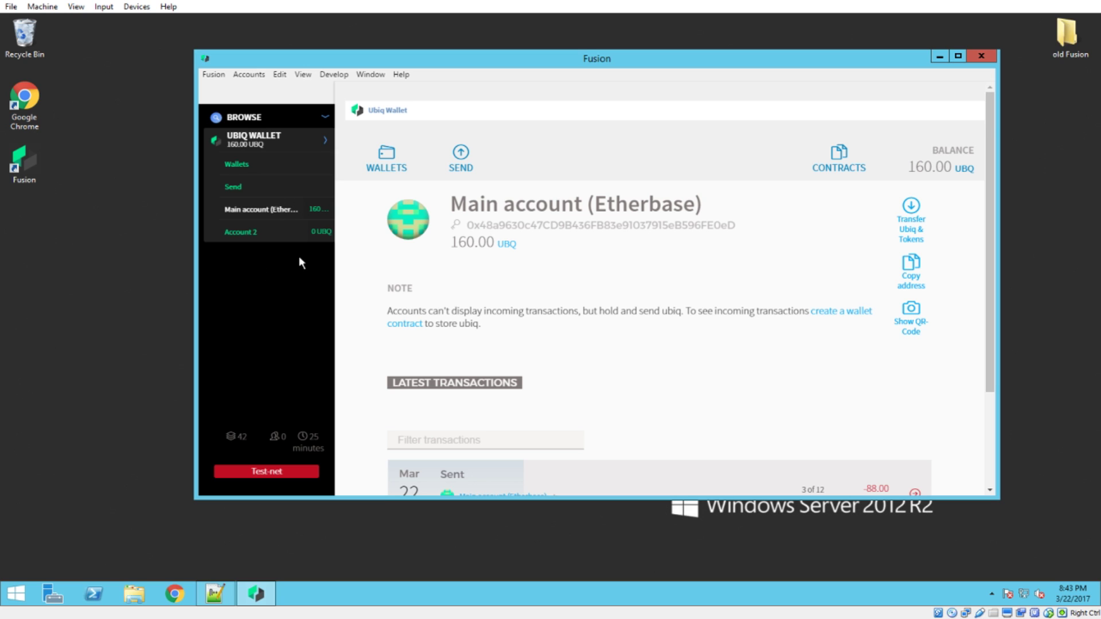
Open Account 2 (0.00 UBQ) and copy its address, accepting the test-network warning
click(250, 234)
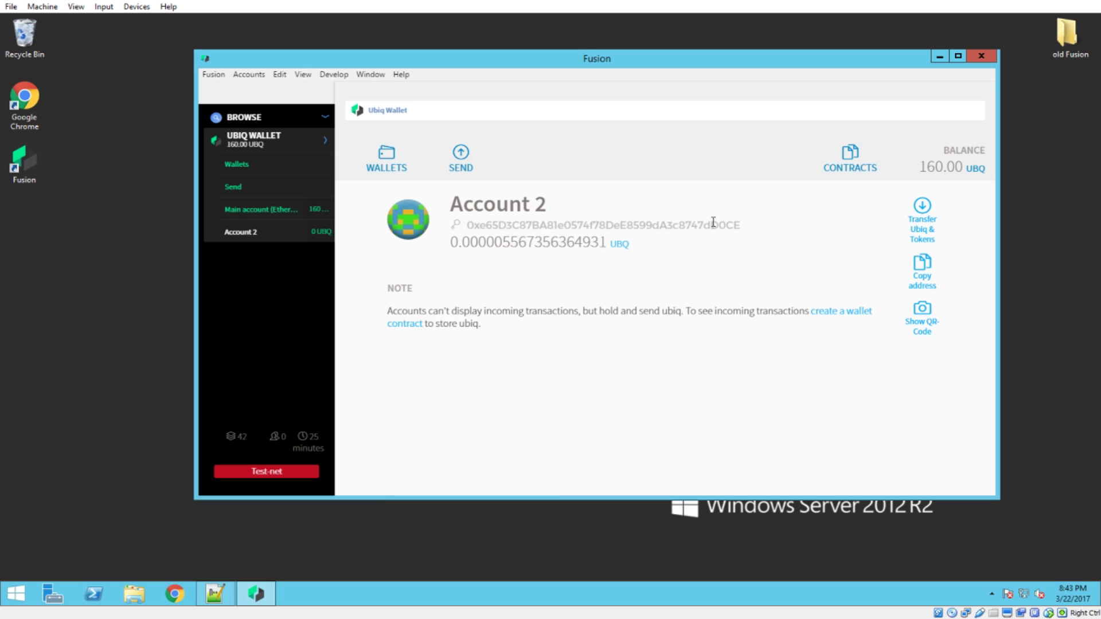
drag(742, 226, 466, 226)
key(ctrl+c)
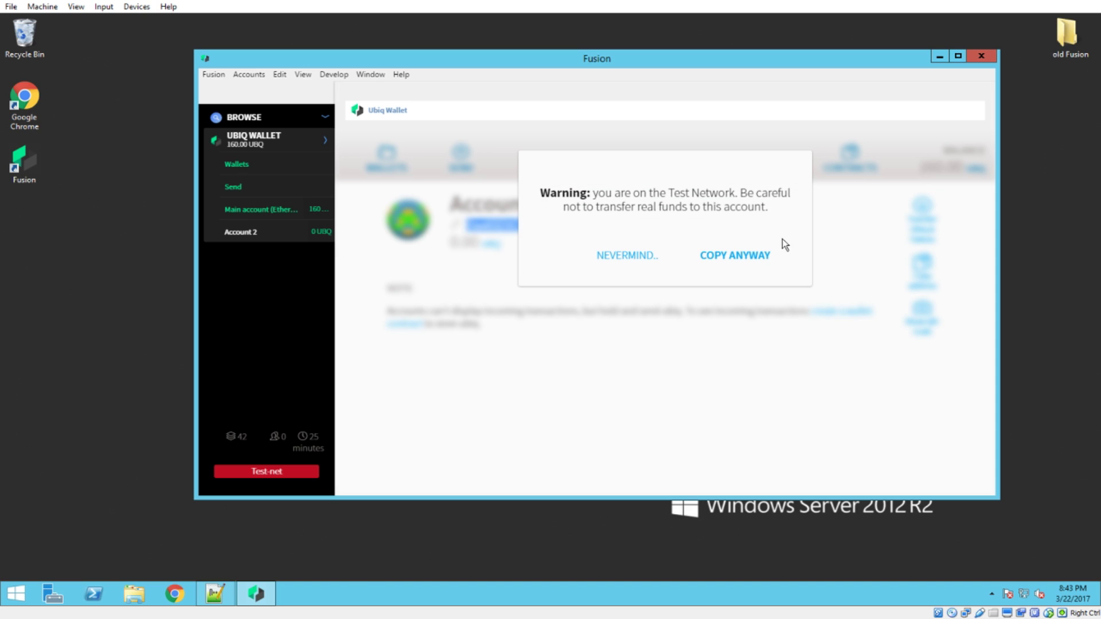
click(735, 256)
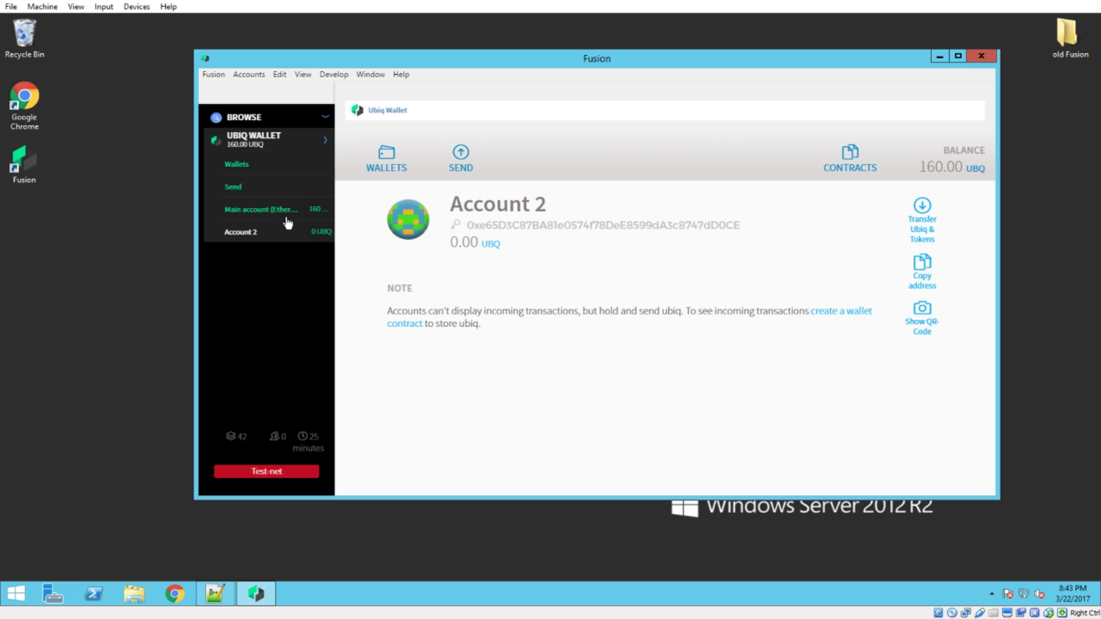
From Main account, start test-net mining via Develop and open the Send funds form
click(240, 210)
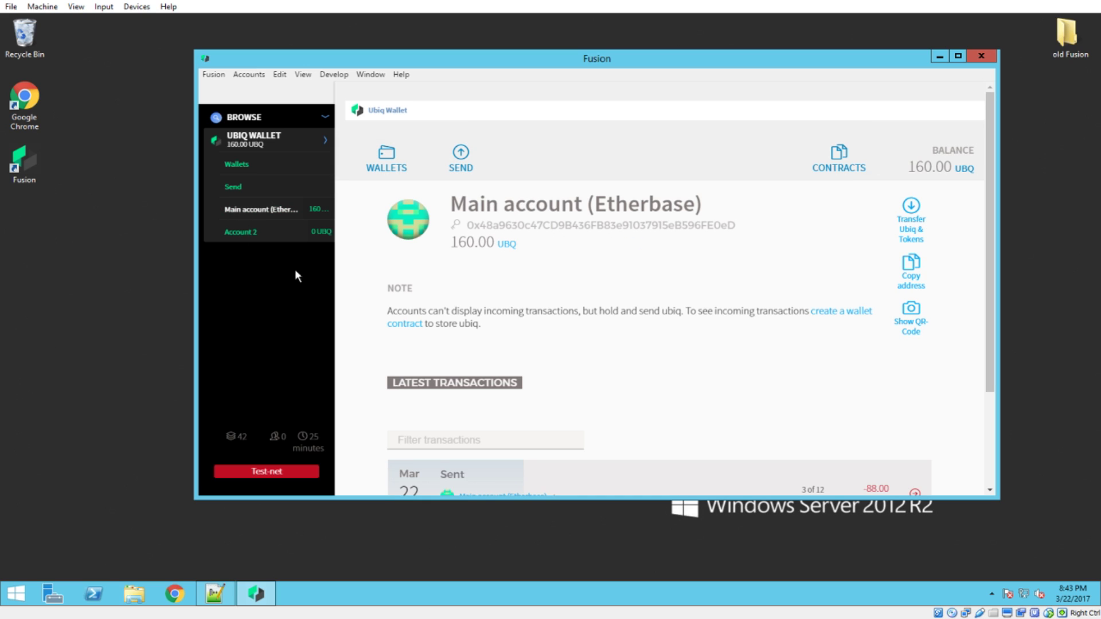
click(333, 75)
click(356, 171)
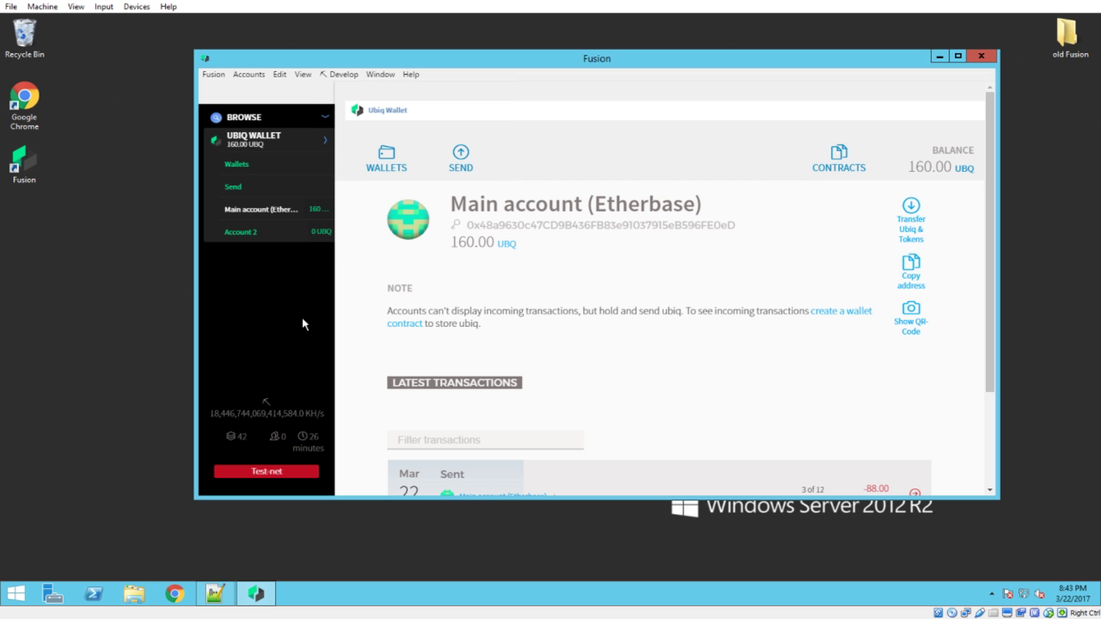
click(463, 166)
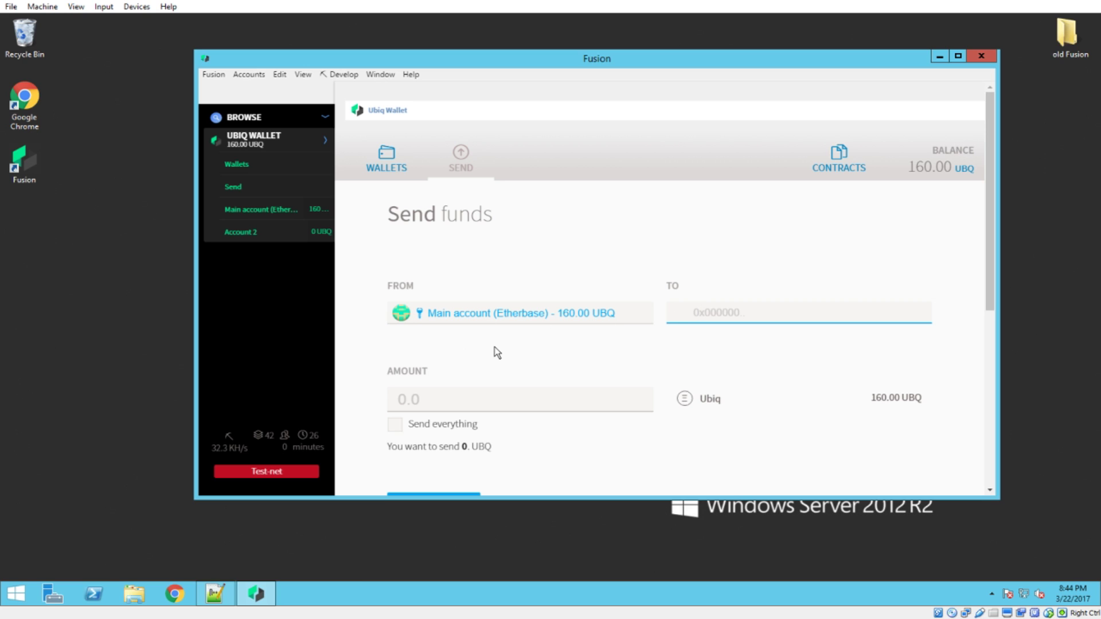
Paste Account 2's address as the recipient and correct its final character to 'E'
key(ctrl+v)
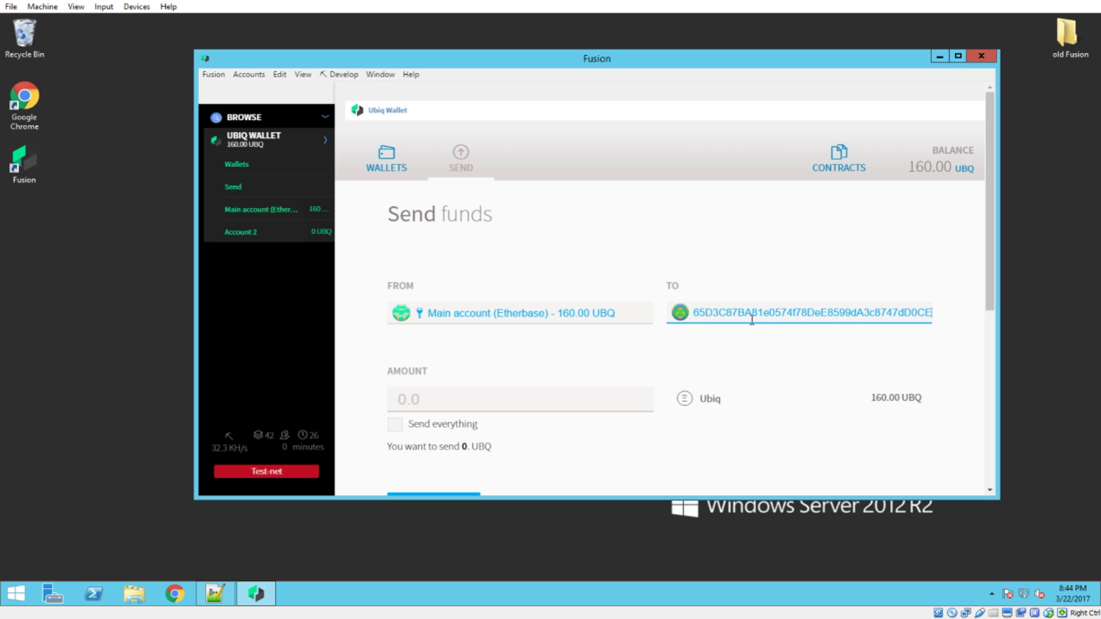
drag(745, 315, 635, 327)
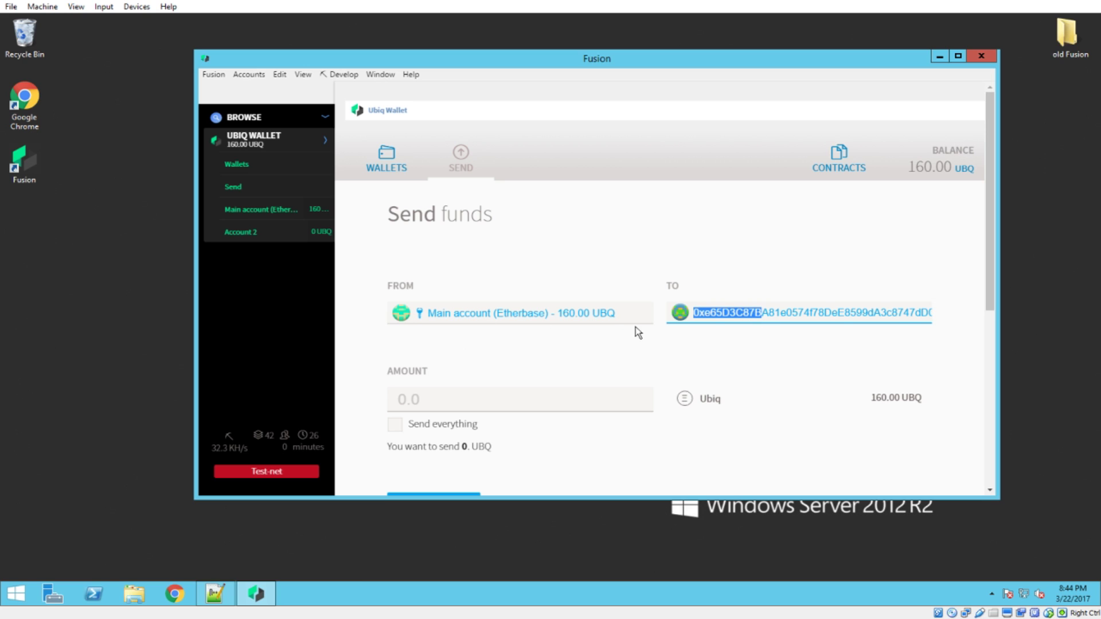
click(710, 317)
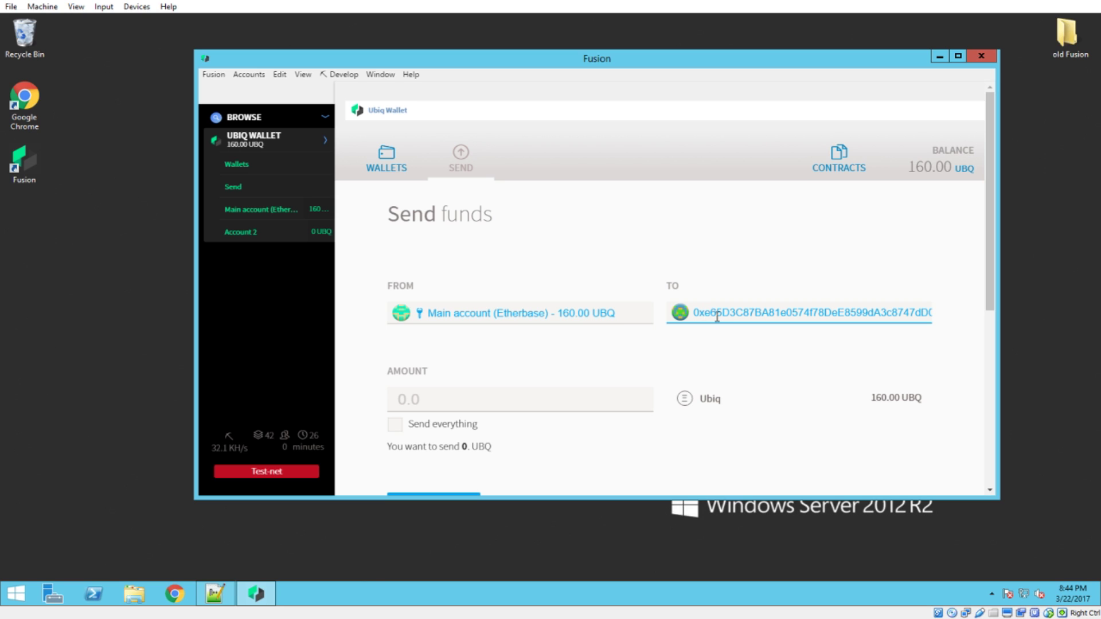
drag(704, 314, 678, 314)
drag(879, 313, 979, 312)
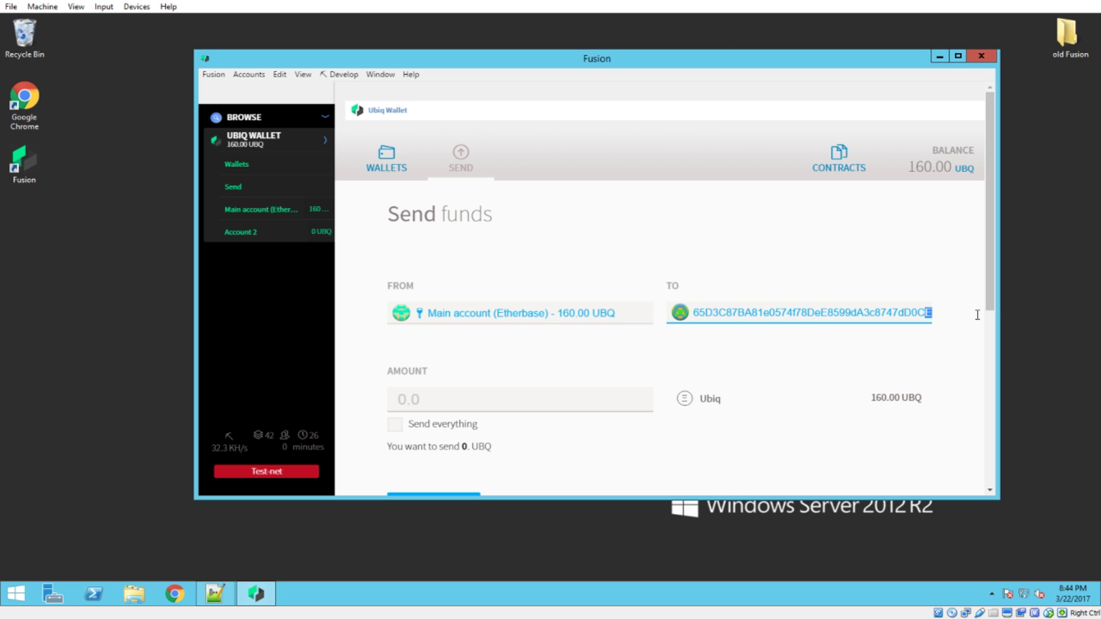
key(BackSpace)
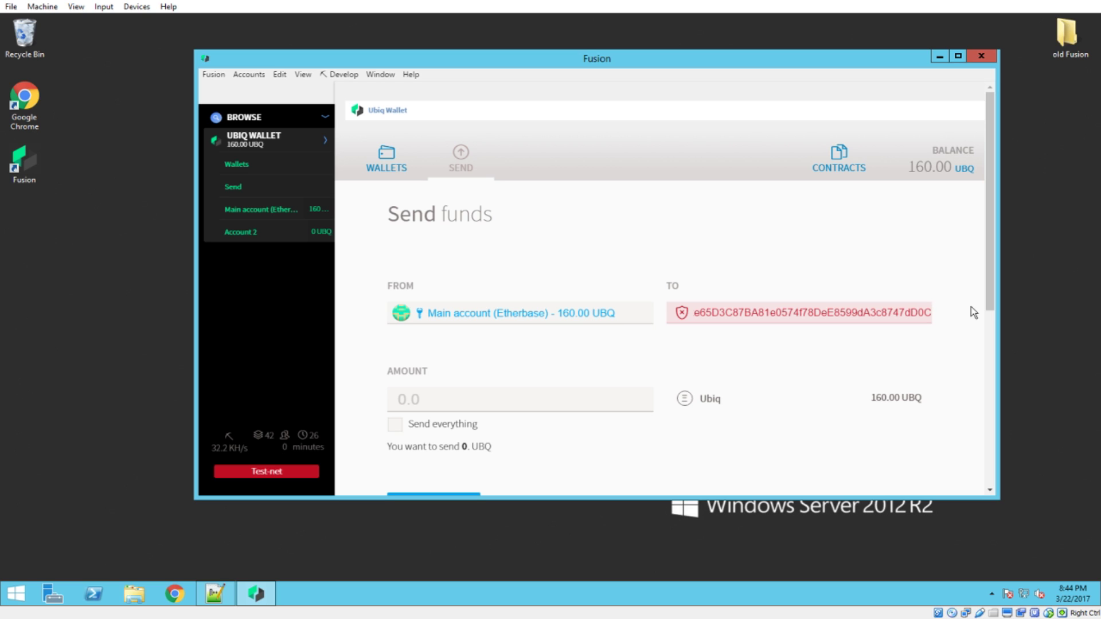
text(E)
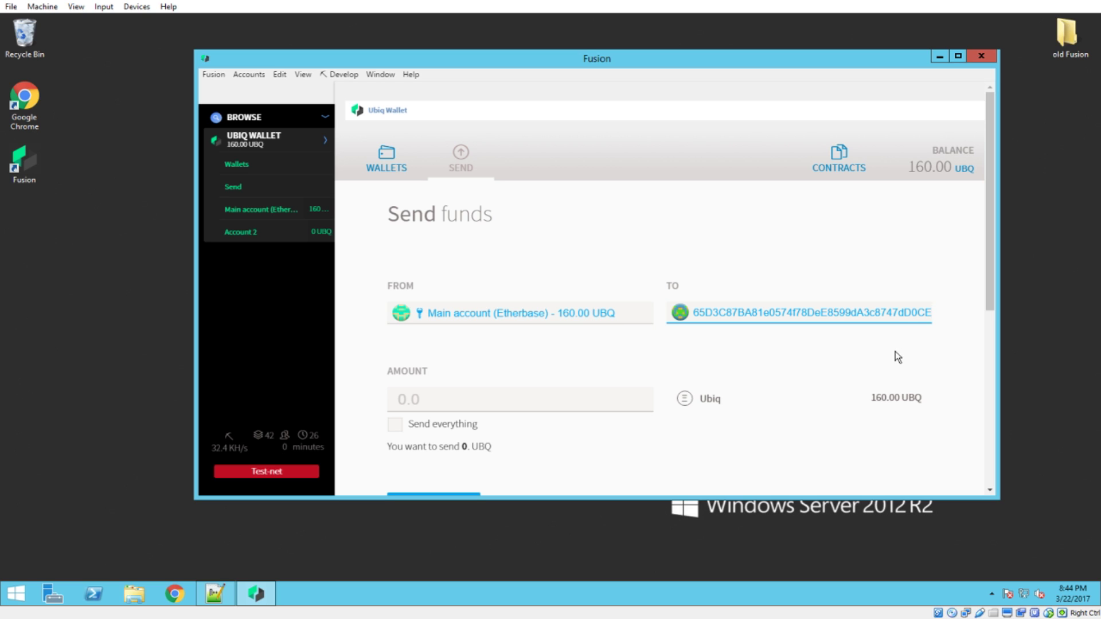
Enter 88, preview 'Send everything' at 159.99958 UBQ, then untick it
click(479, 398)
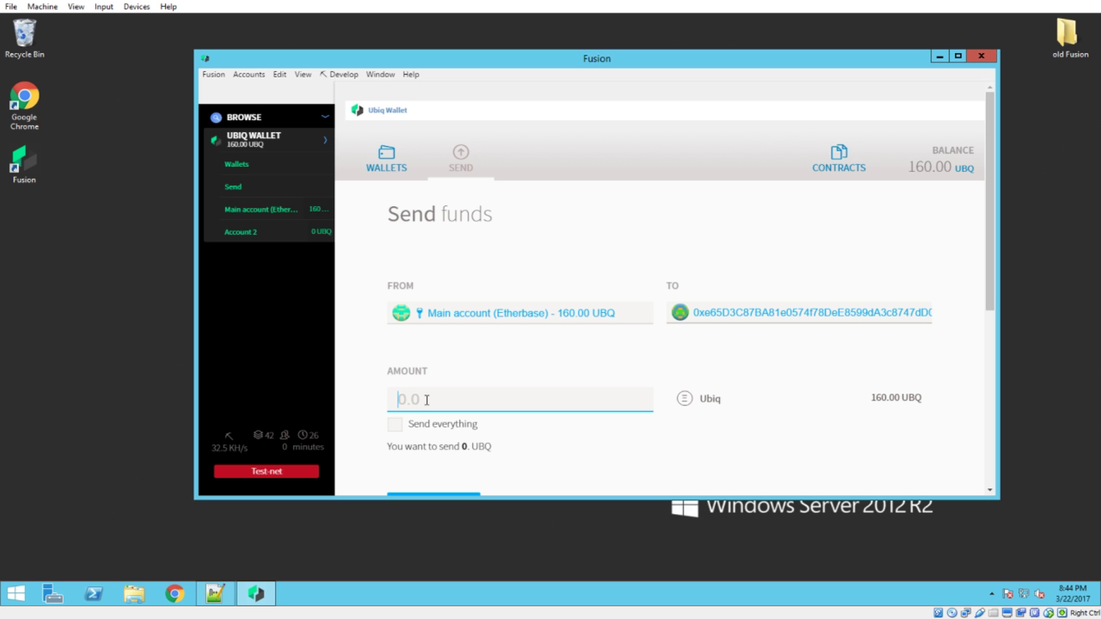
text(88)
scroll(700, 341, down, 3)
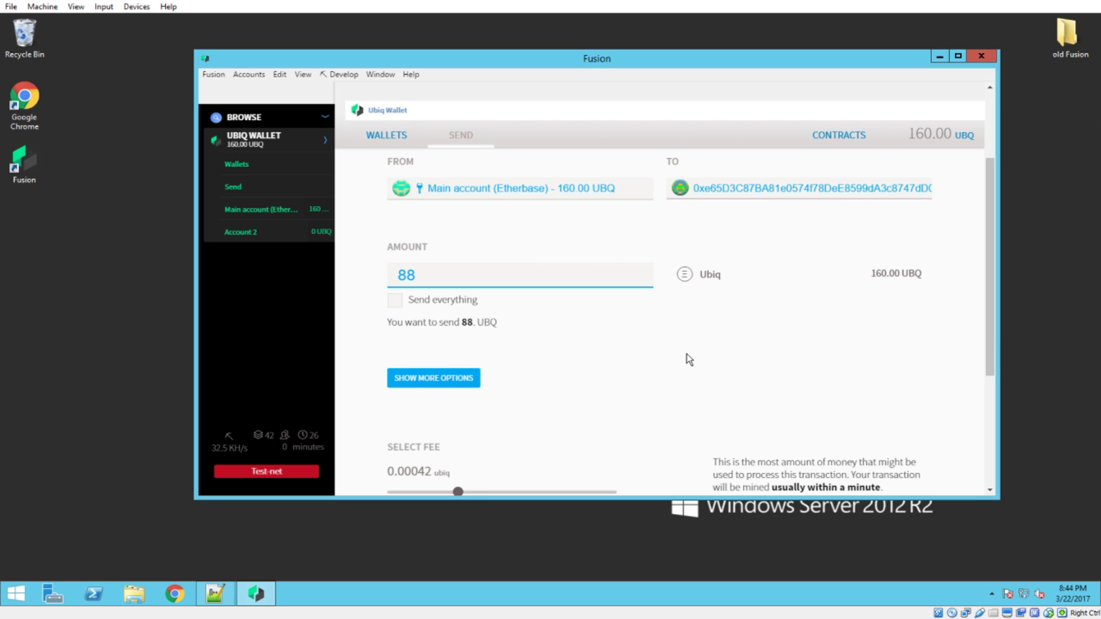
scroll(687, 355, up, 3)
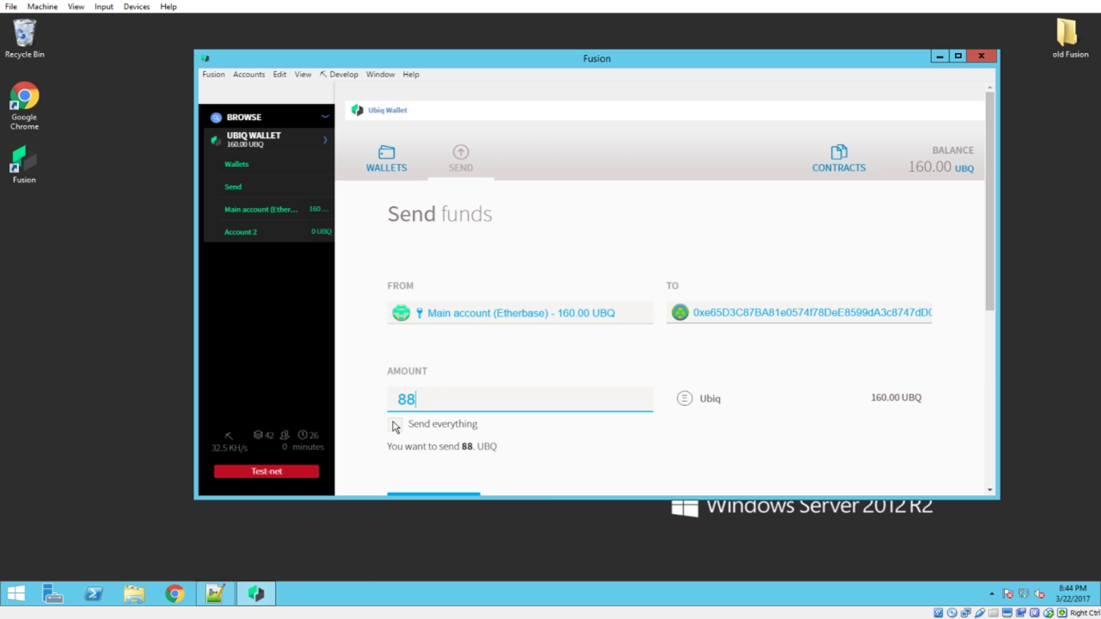
click(395, 425)
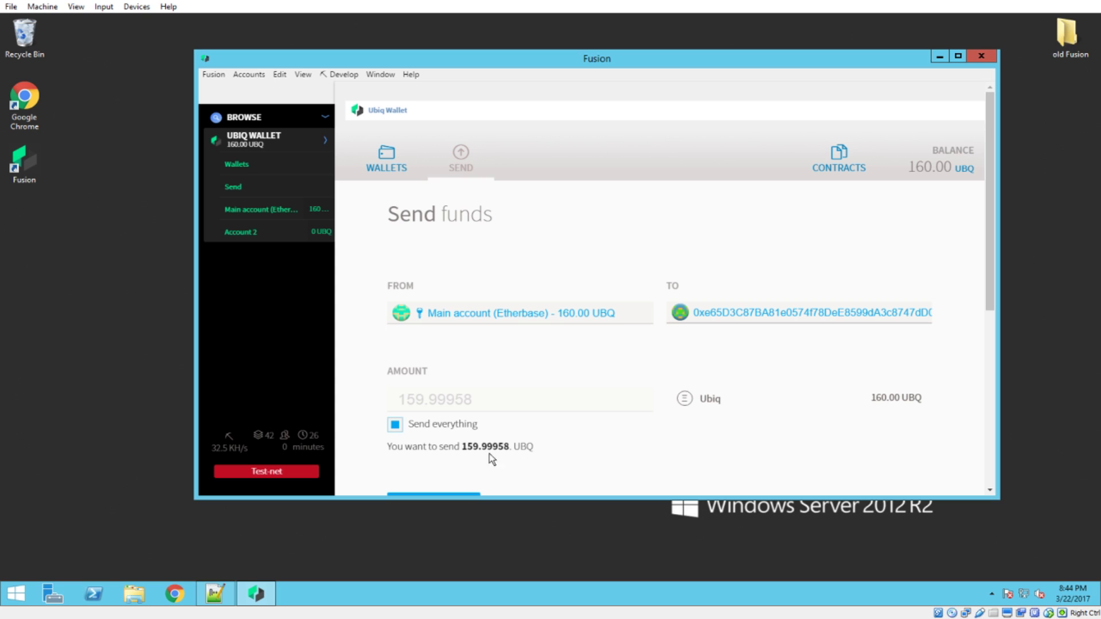
drag(464, 446, 511, 446)
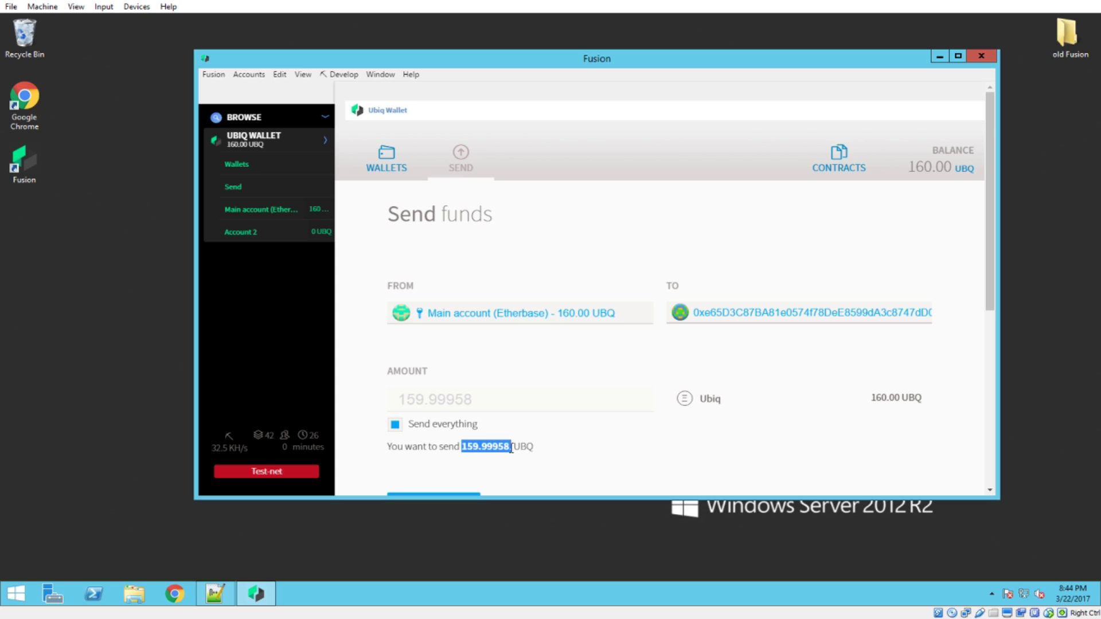
click(916, 166)
click(406, 424)
Enter 88 UBQ as the amount, giving an 88.00042 UBQ total with the default fee
click(449, 402)
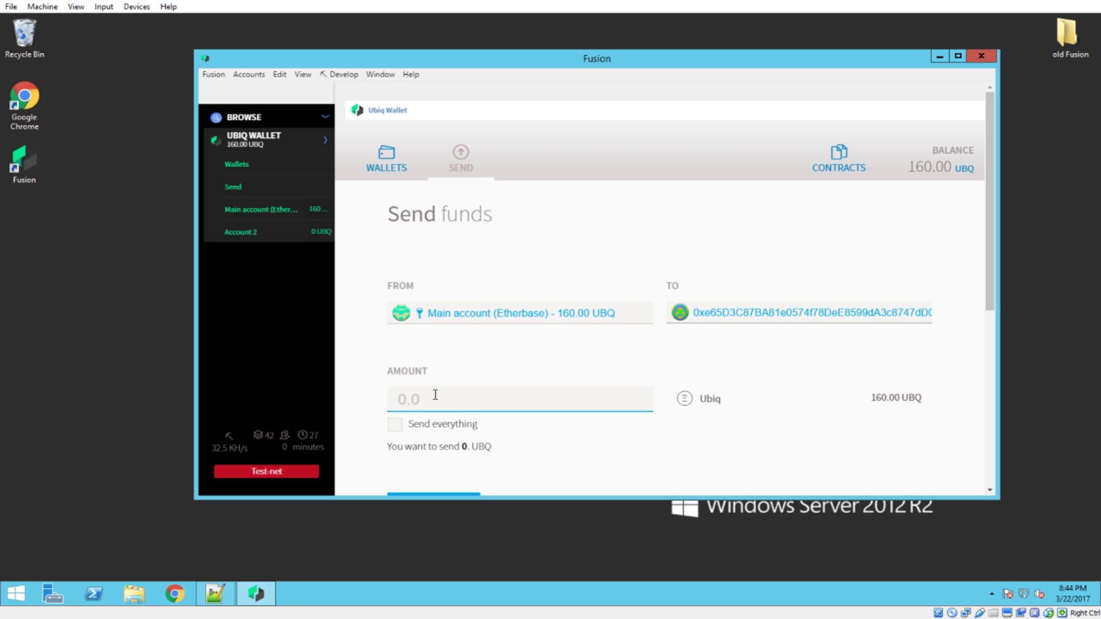
text(88)
scroll(682, 338, down, 5)
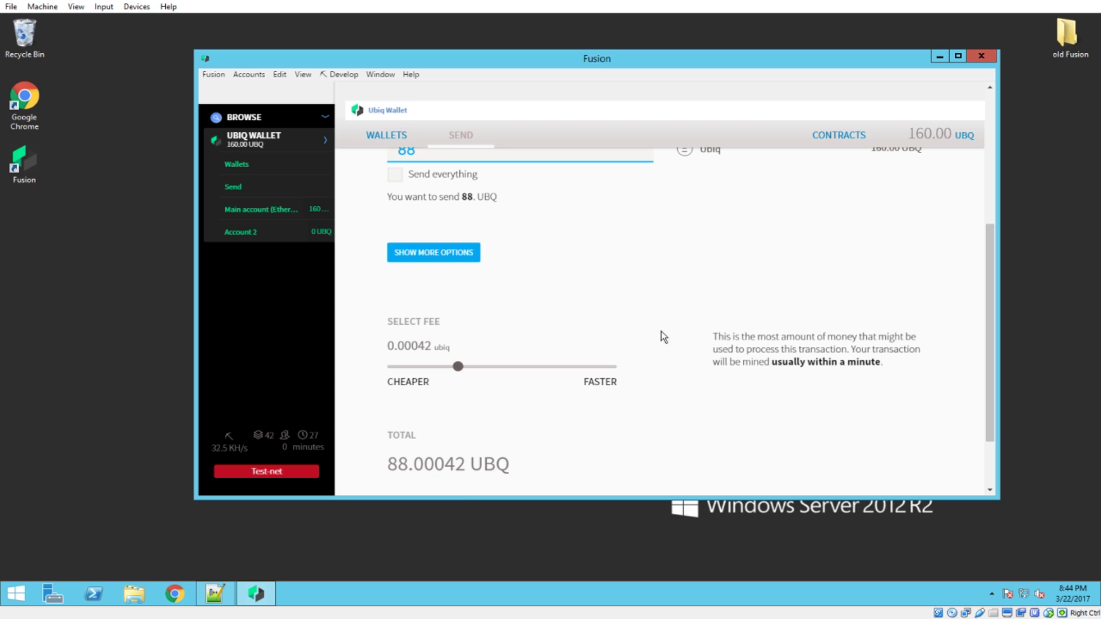
click(451, 251)
click(463, 347)
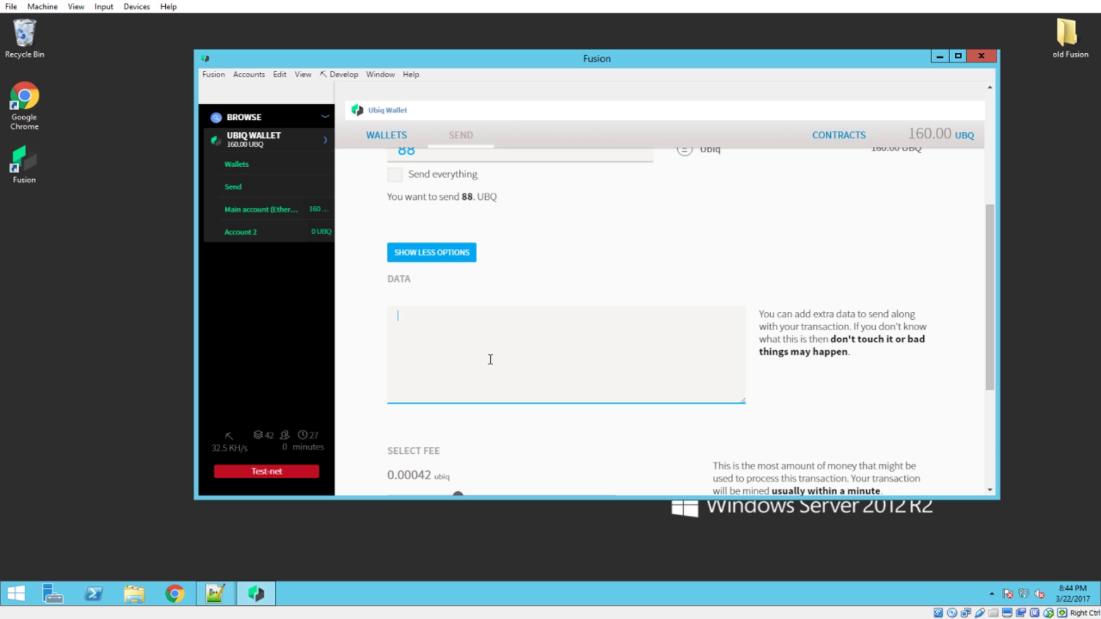
click(440, 253)
scroll(699, 318, down, 2)
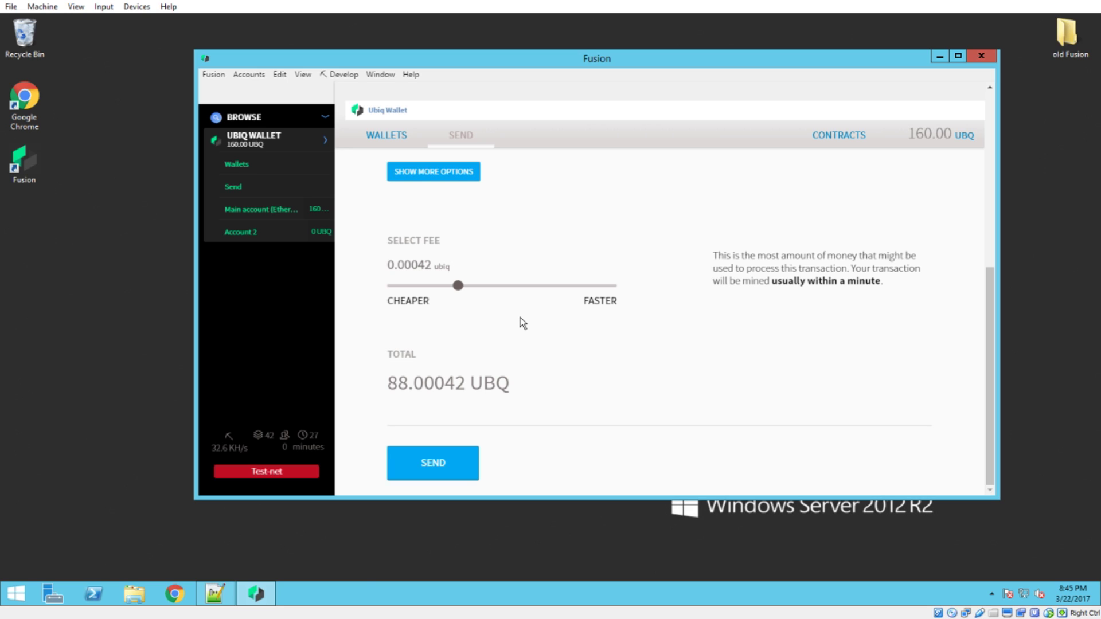
Bring up the 88.00 UBQ send confirmation, enter the account password, and review the 21,000 gas / 0.00042 fee
click(444, 470)
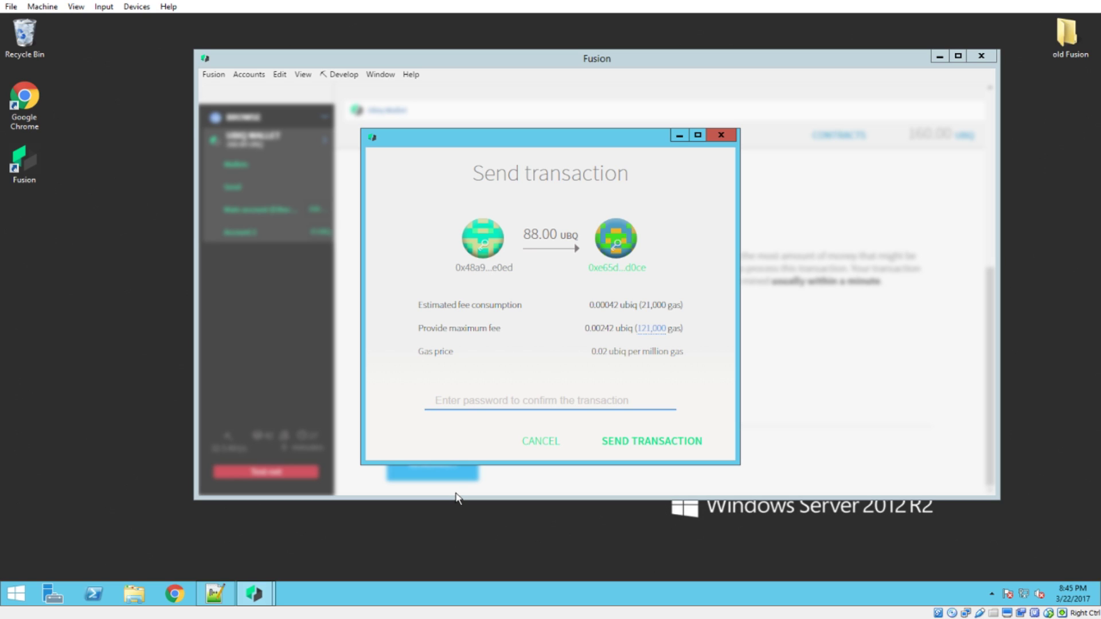
text(********)
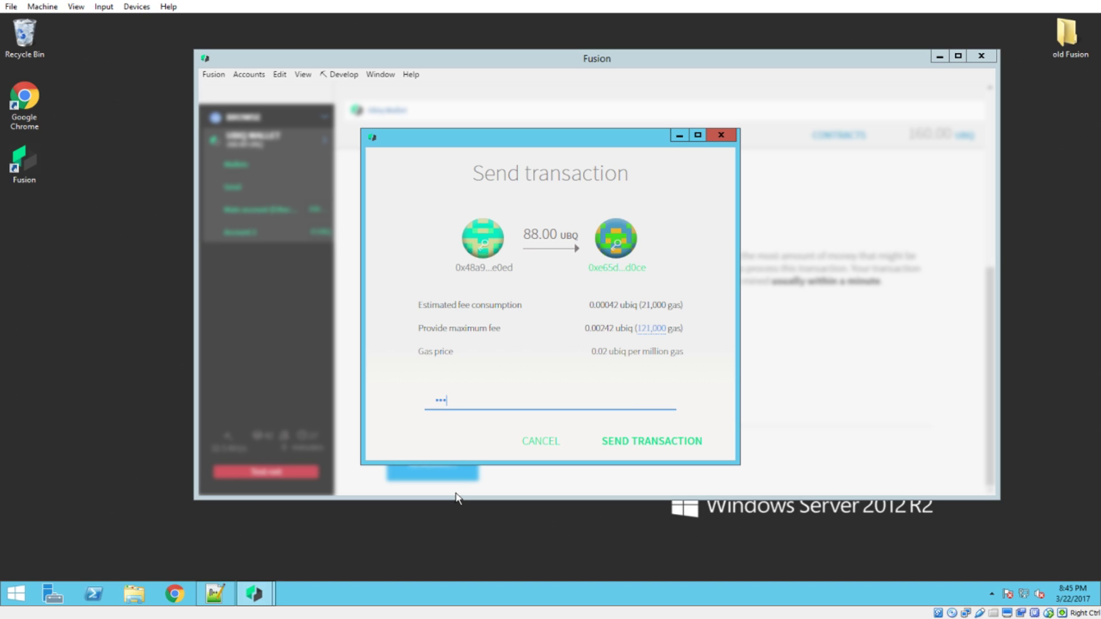
drag(464, 403, 427, 404)
key(End)
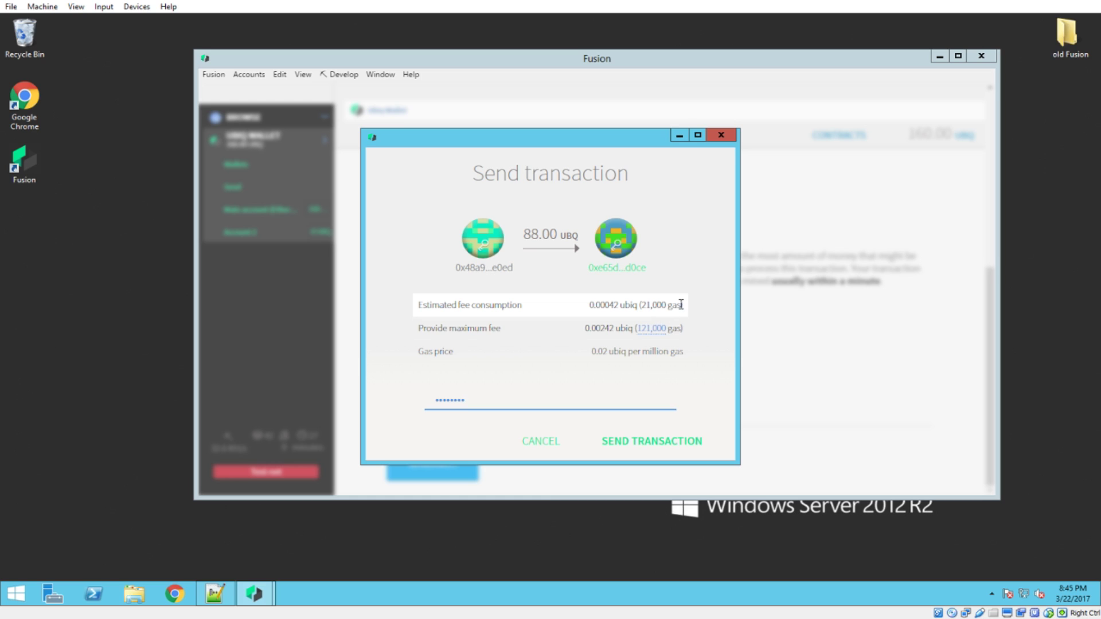
drag(681, 304, 643, 306)
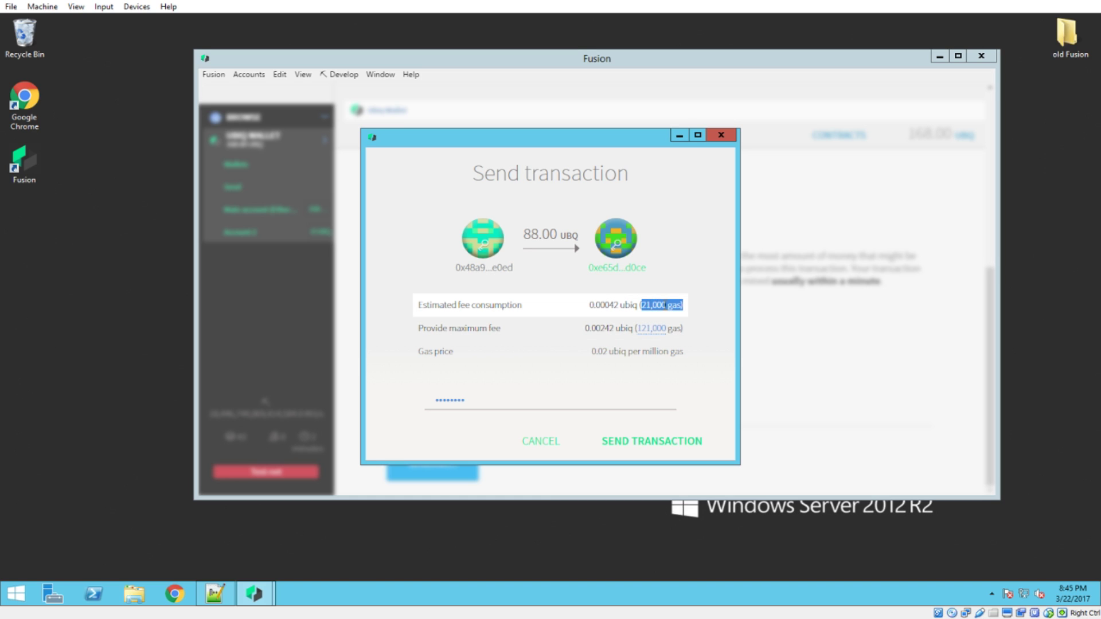
click(663, 304)
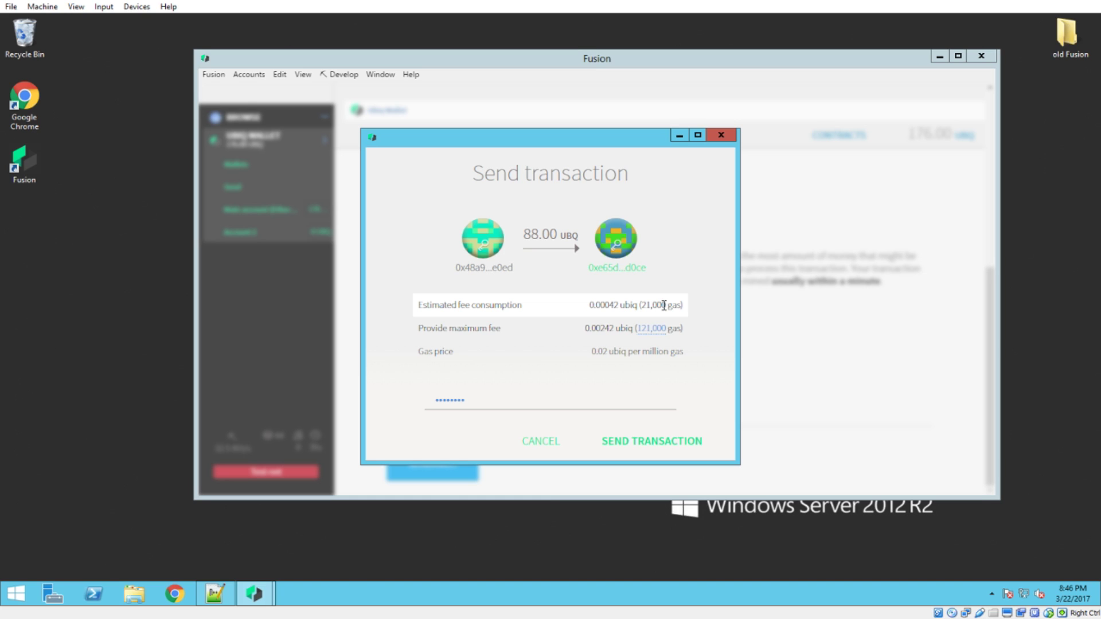
drag(638, 305, 590, 300)
Confirm and submit the 88 UBQ transaction to Account 2
click(612, 302)
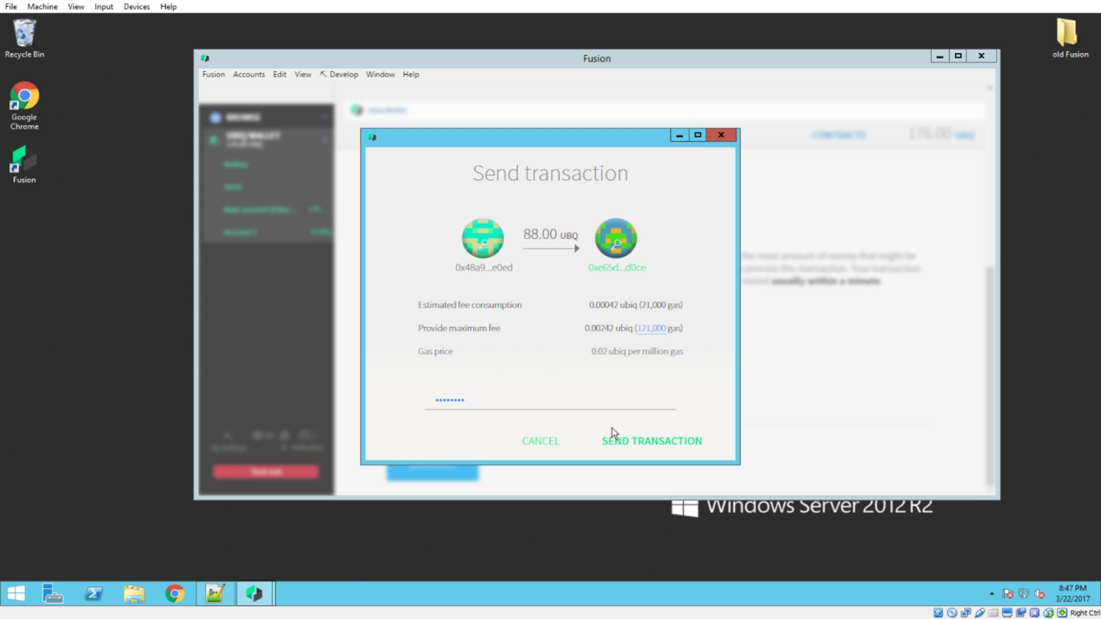
click(669, 442)
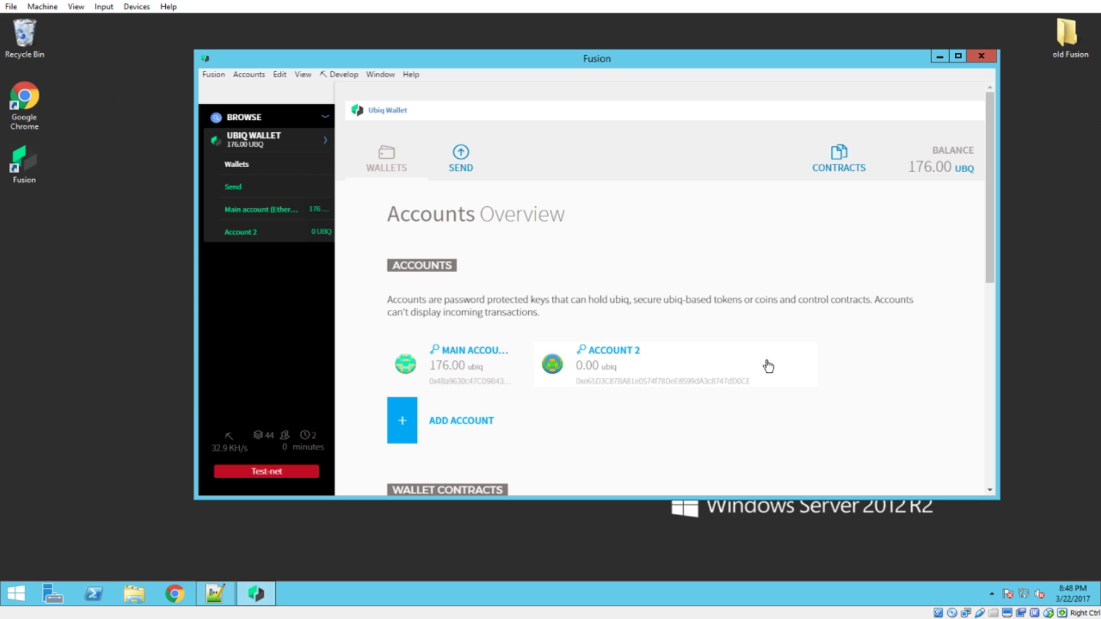
Open Account 2's page to see the 88.00 UBQ received
click(248, 232)
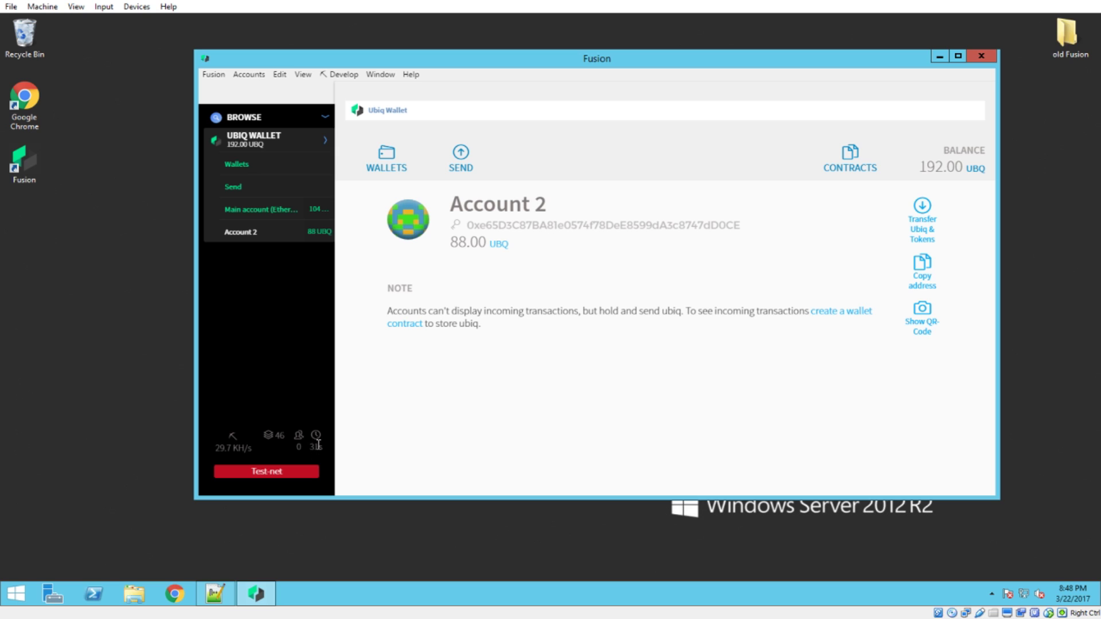
drag(491, 240, 449, 241)
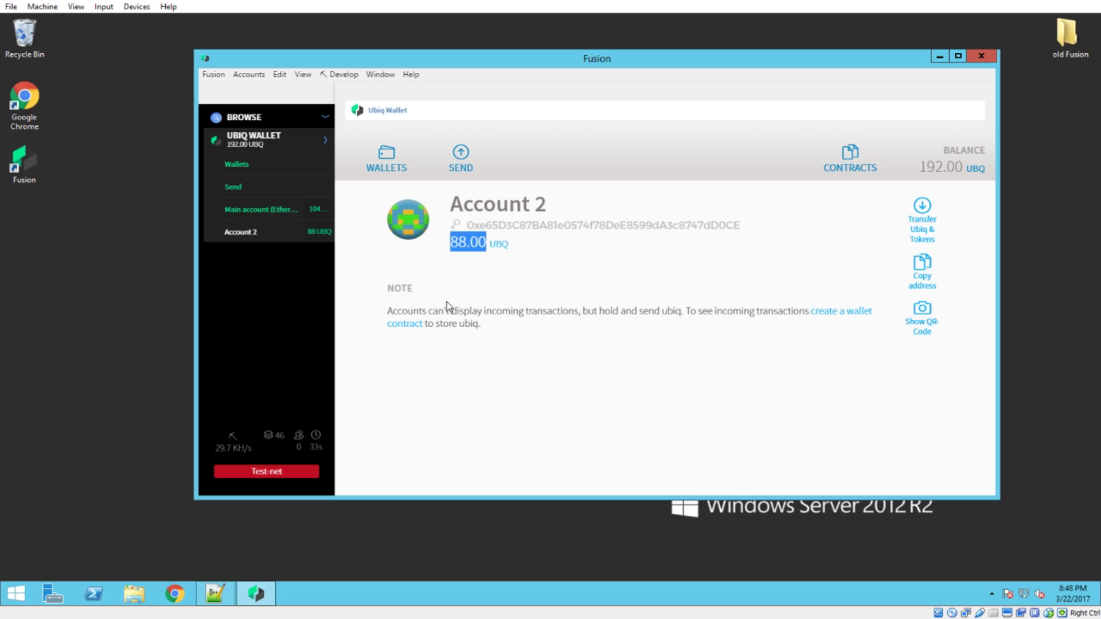
click(483, 277)
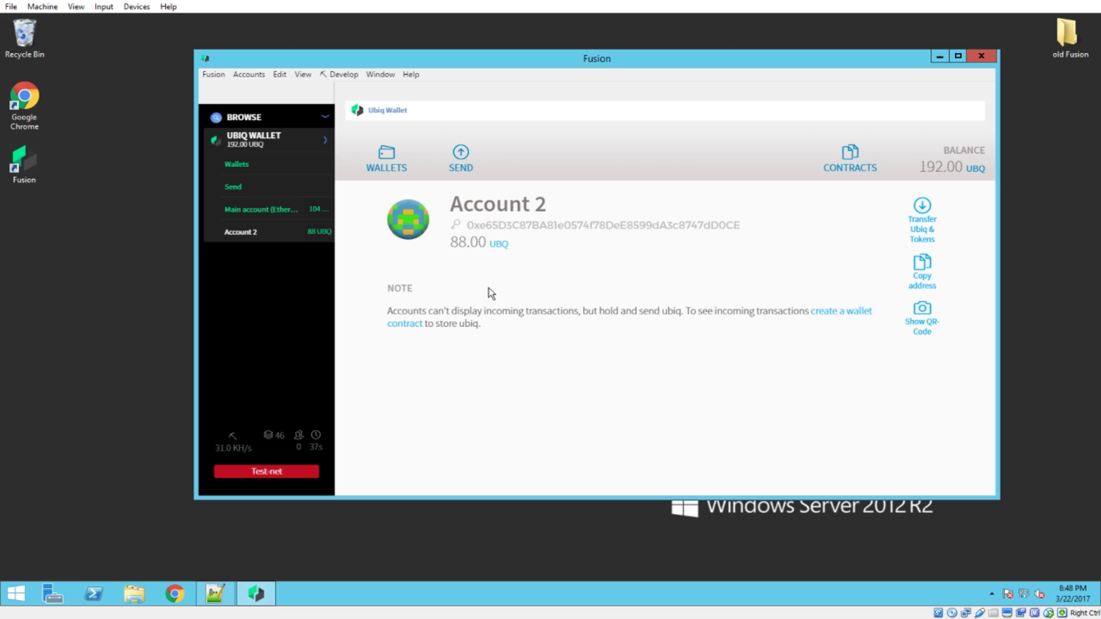